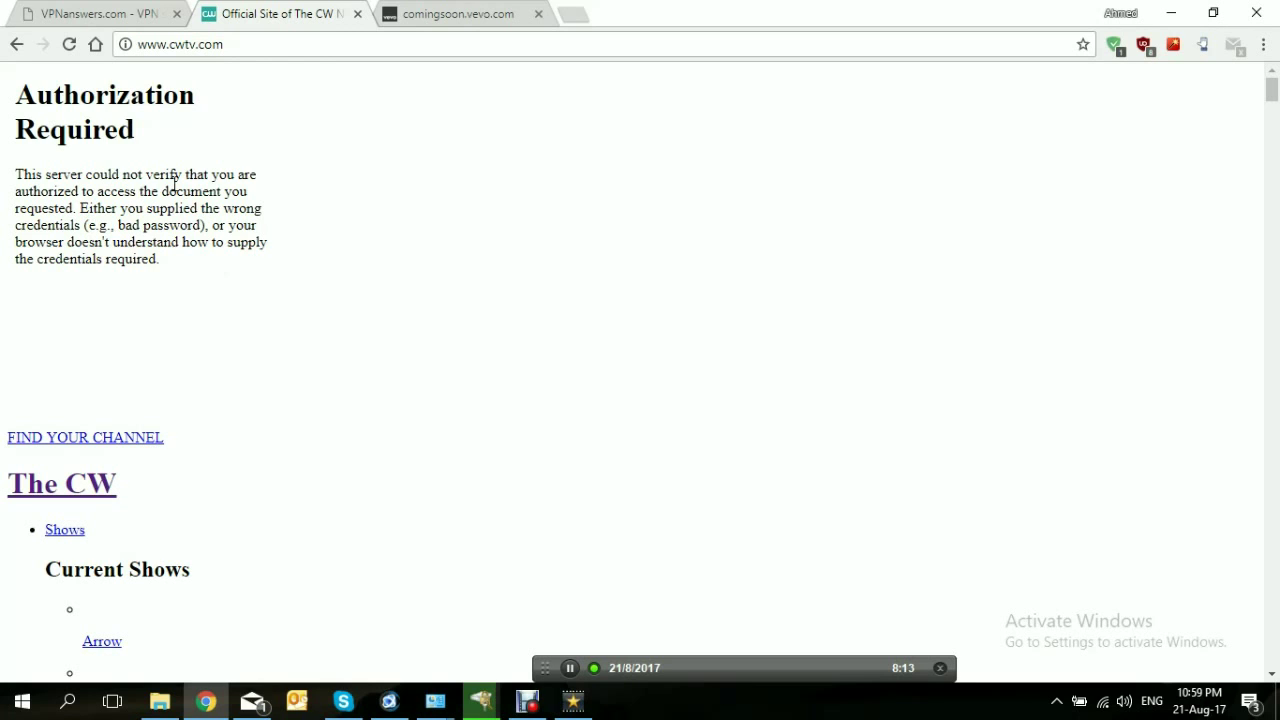
# Close the blocked CW tab and show bVPN's server list from the VPNanswers page.
pyautogui.click(357, 13)
pyautogui.click(66, 8)
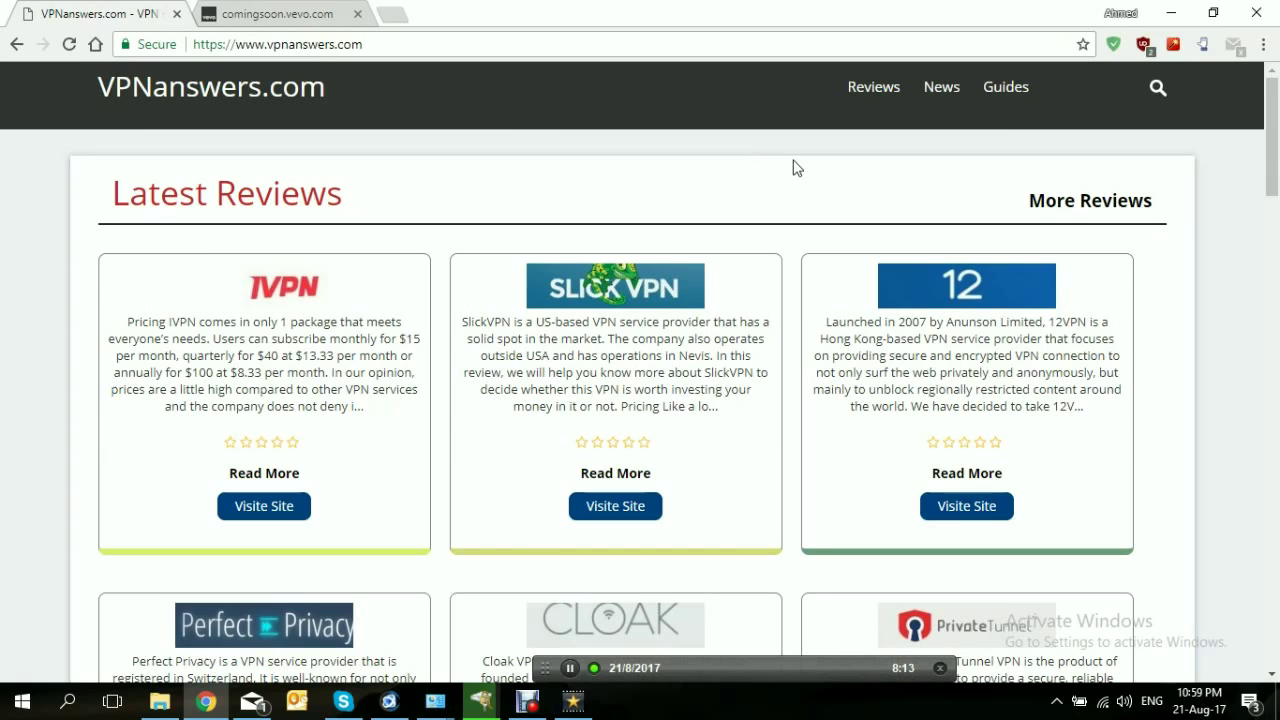
pyautogui.click(389, 701)
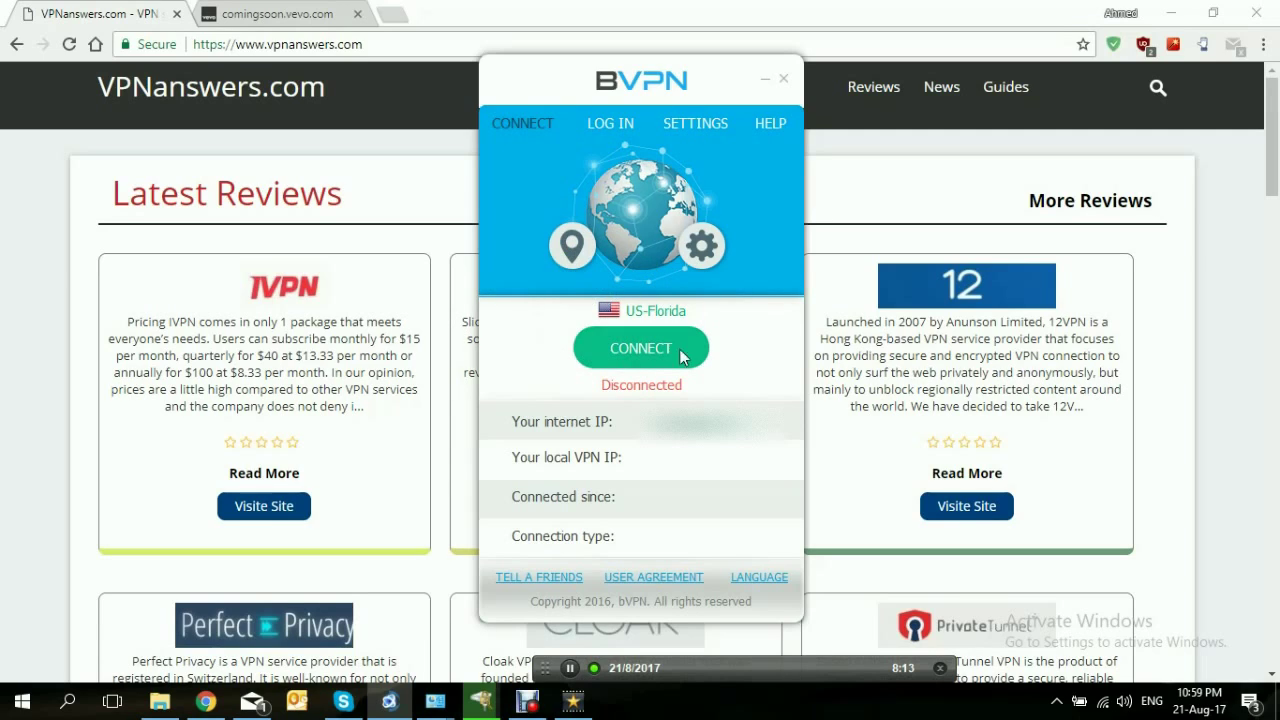
pyautogui.click(573, 245)
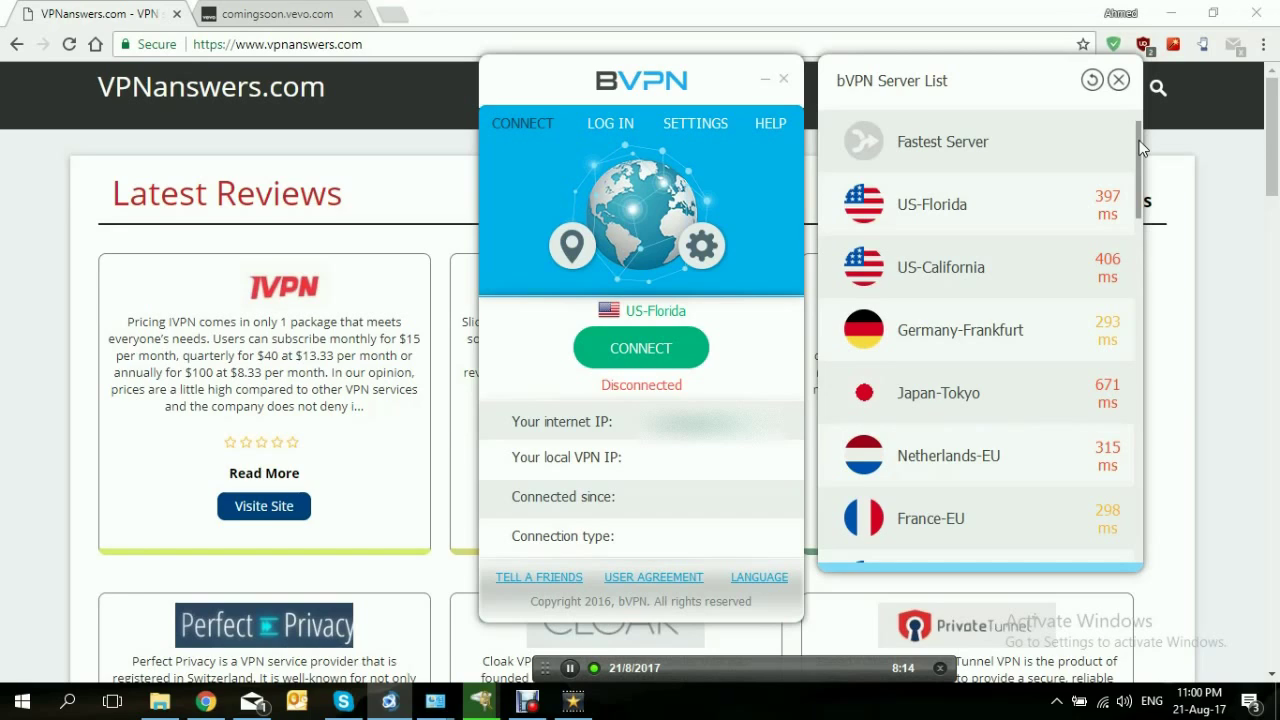
# Connect bVPN to the US-Florida server, then minimize the client.
pyautogui.moveTo(1141, 148)
pyautogui.mouseDown()
pyautogui.moveTo(1133, 465)
pyautogui.moveTo(1180, 120)
pyautogui.mouseUp()
pyautogui.click(968, 204)
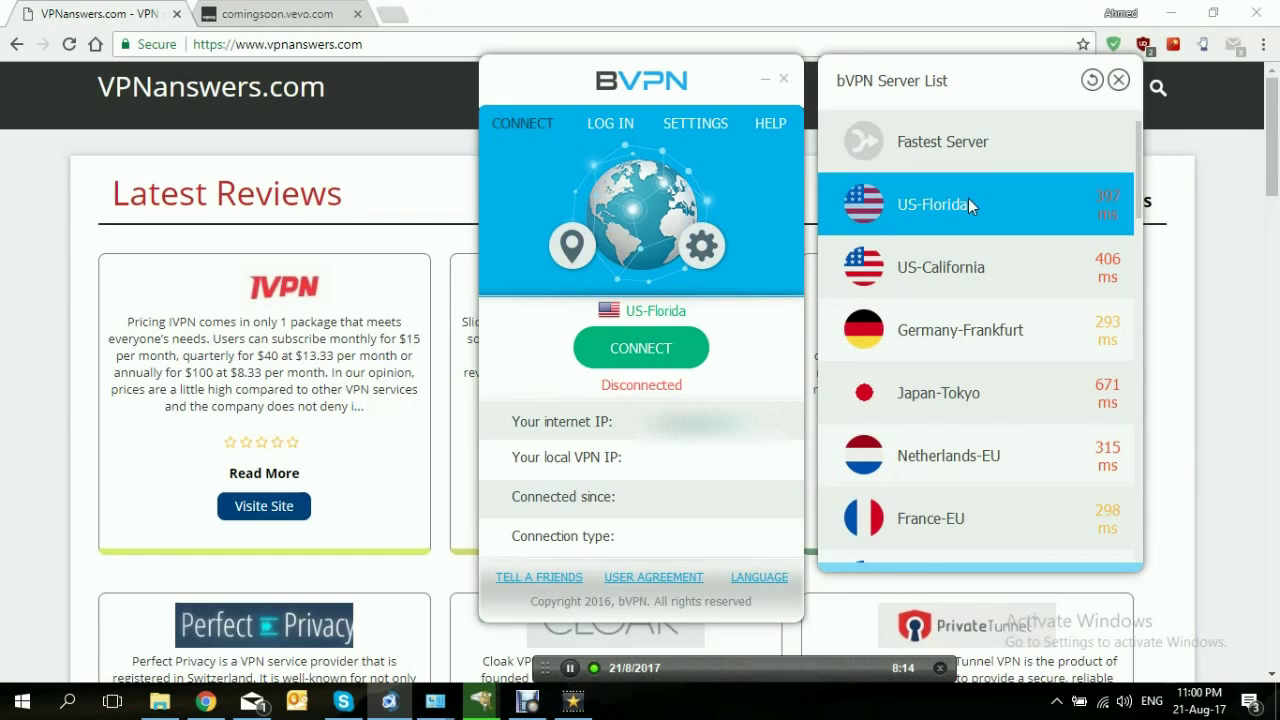
pyautogui.click(640, 350)
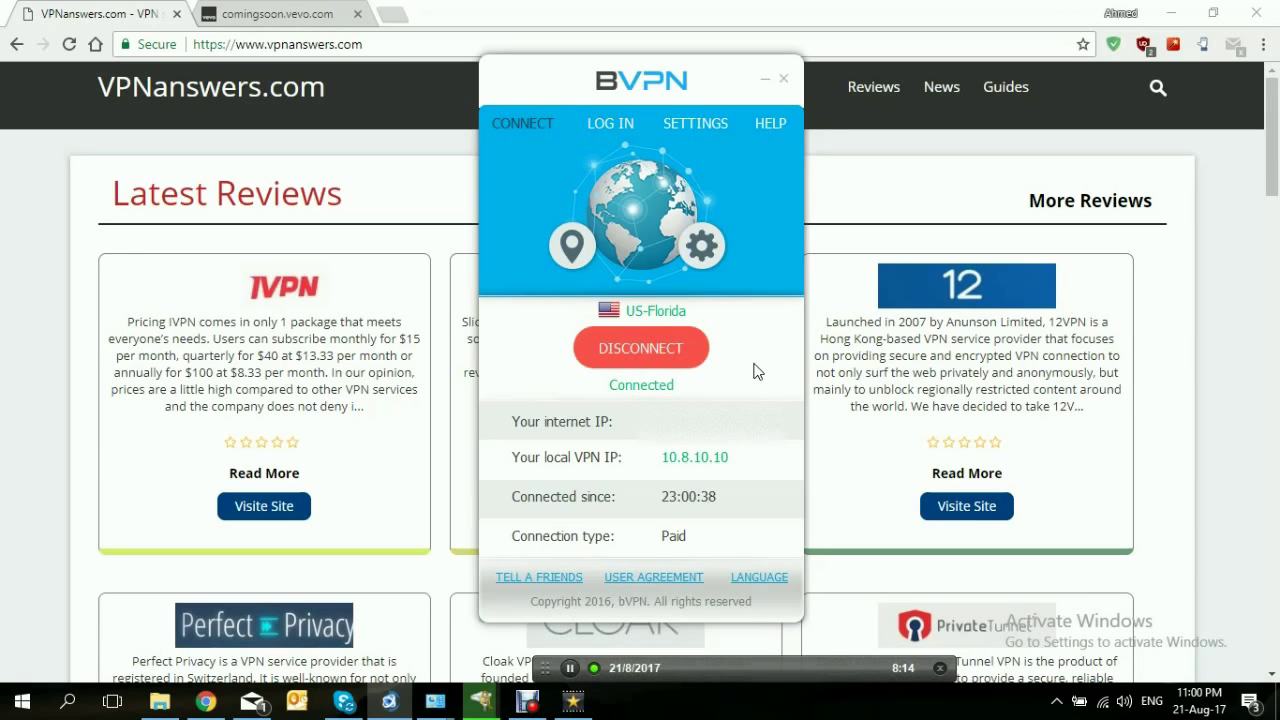
pyautogui.click(766, 78)
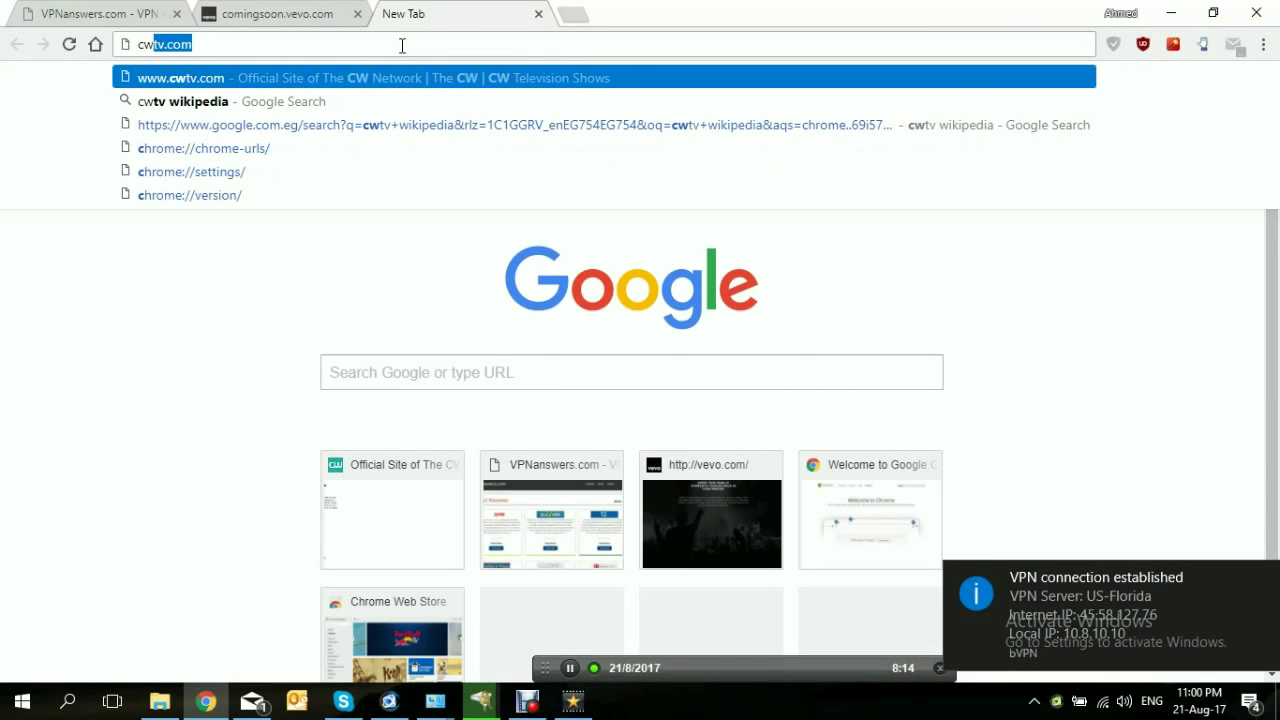
# Load cwtv.com in the new Chrome tab.
pyautogui.write('wtv.')
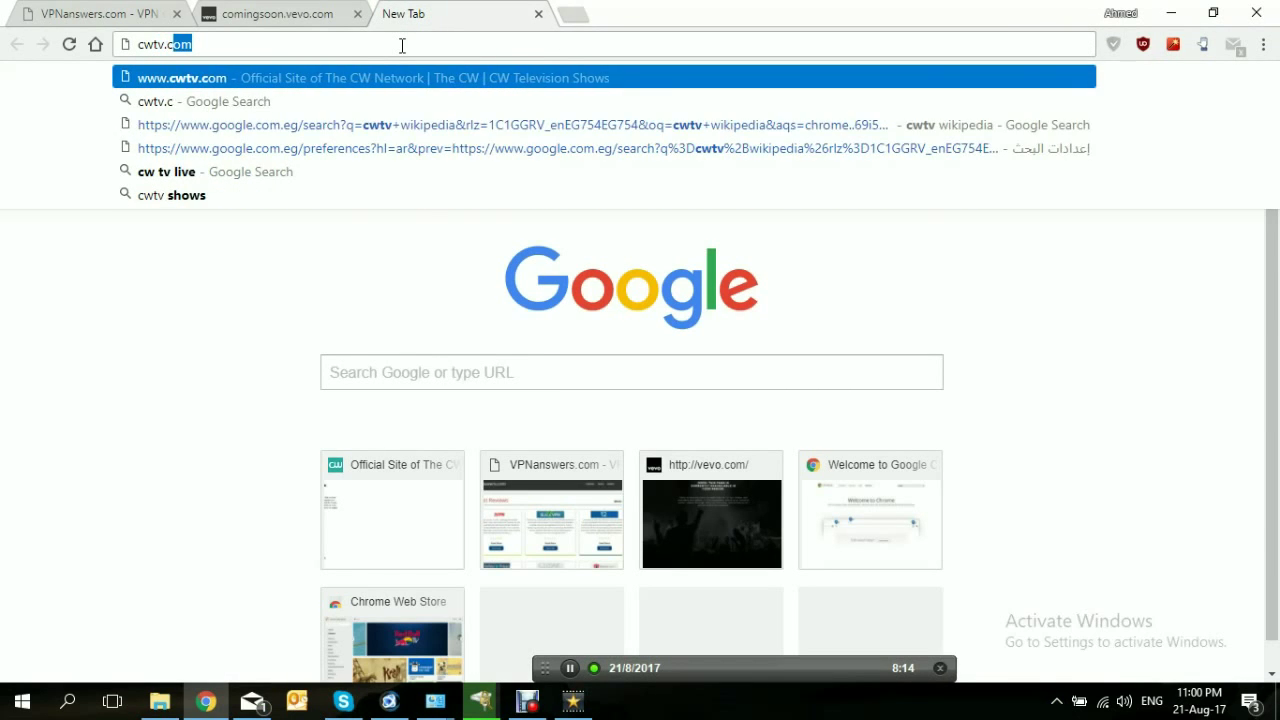
pyautogui.write('com')
pyautogui.press('Return')
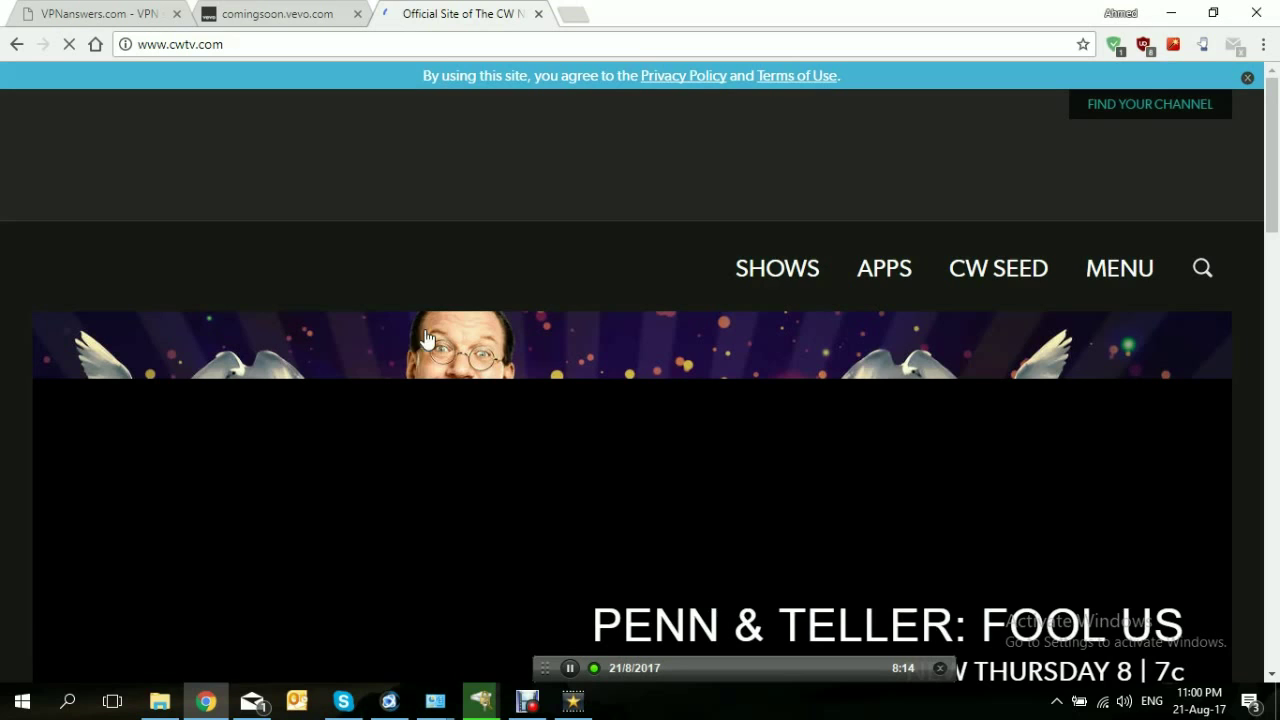
# Scroll through the Tonight, New Episodes and Last Chance To Watch rows, then back to top.
pyautogui.scroll(-2, 1278, 170)
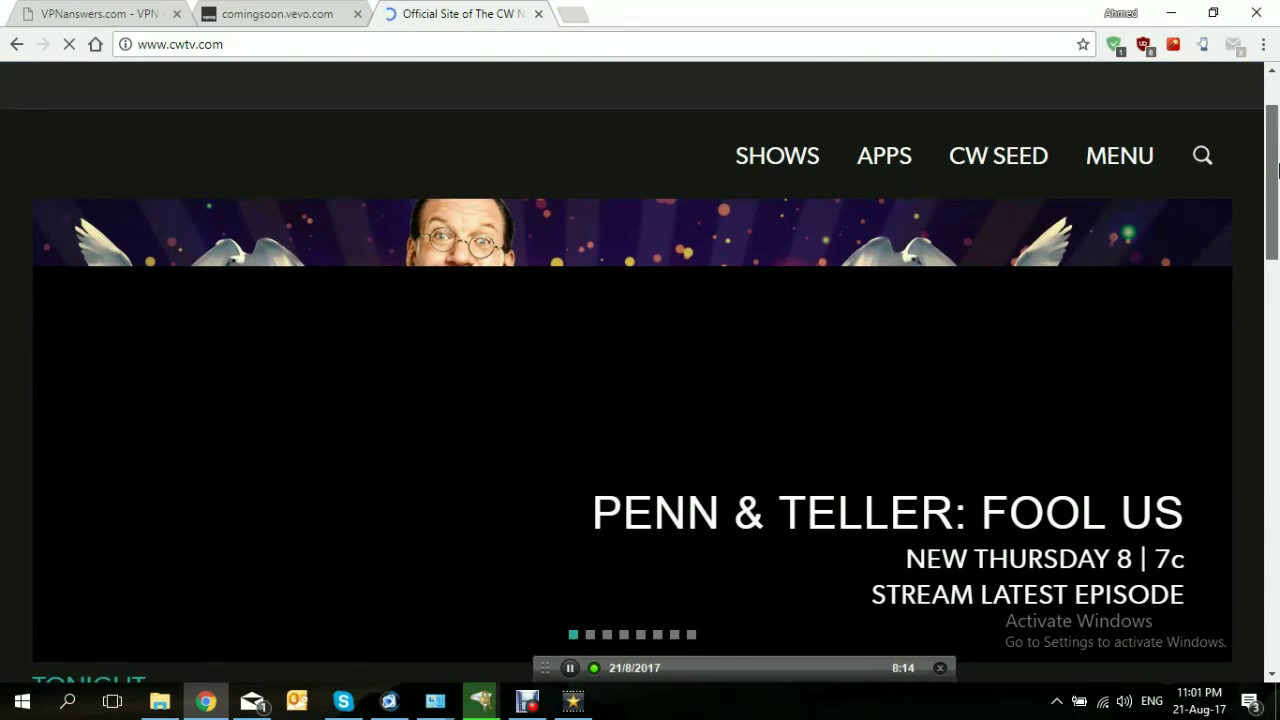
pyautogui.moveTo(1278, 170)
pyautogui.mouseDown()
pyautogui.moveTo(1277, 456)
pyautogui.moveTo(1277, 275)
pyautogui.moveTo(1277, 431)
pyautogui.mouseUp()
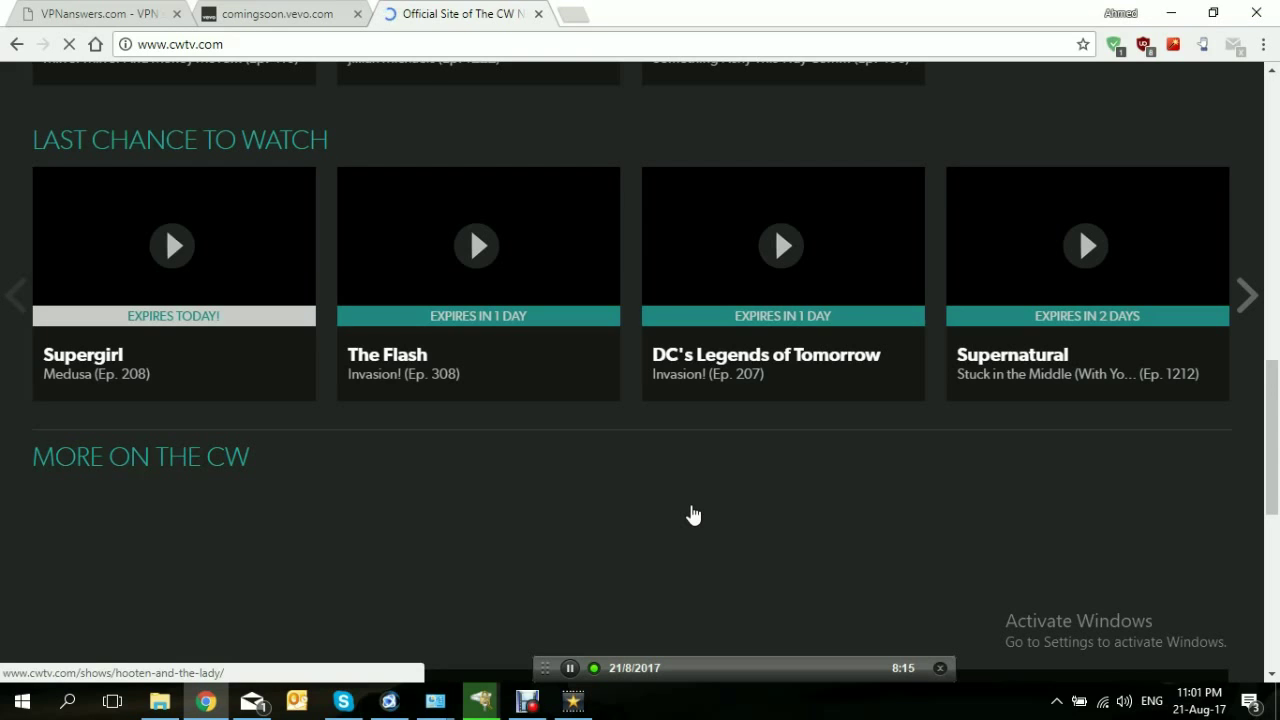
pyautogui.moveTo(1271, 451)
pyautogui.mouseDown()
pyautogui.moveTo(1271, 505)
pyautogui.moveTo(1277, 390)
pyautogui.mouseUp()
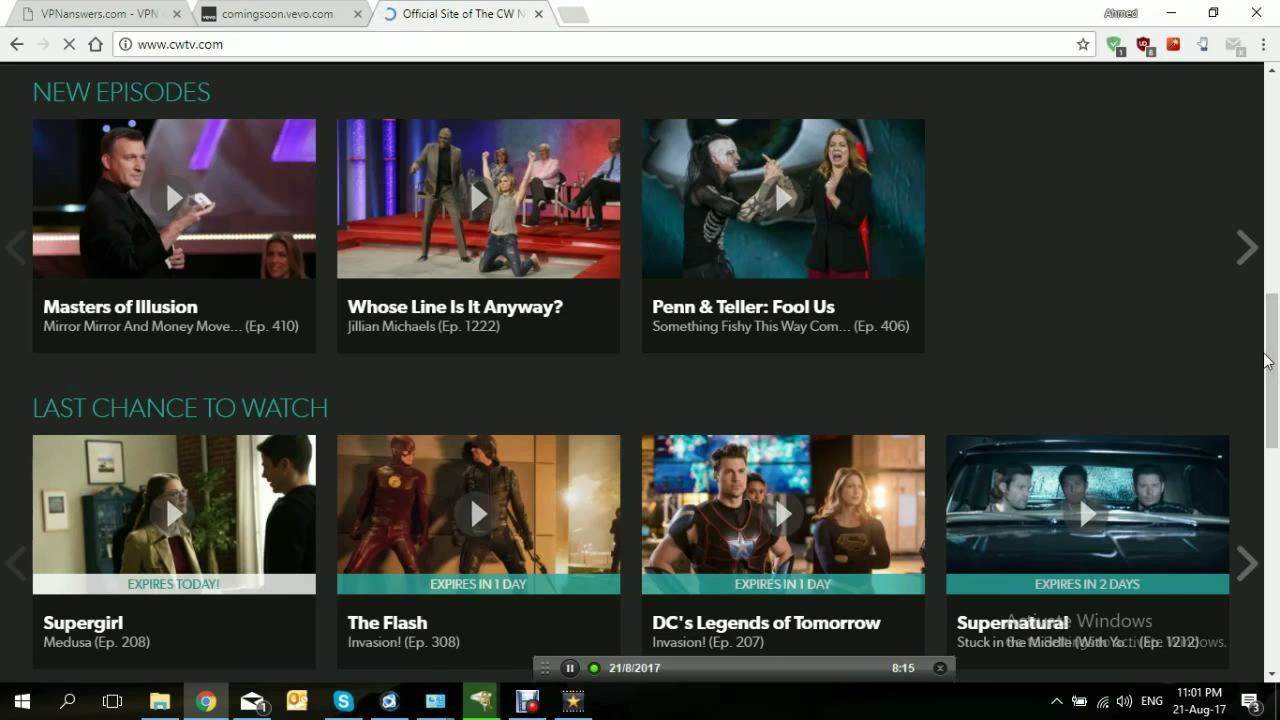
pyautogui.moveTo(1278, 357); pyautogui.dragTo(1278, 176)
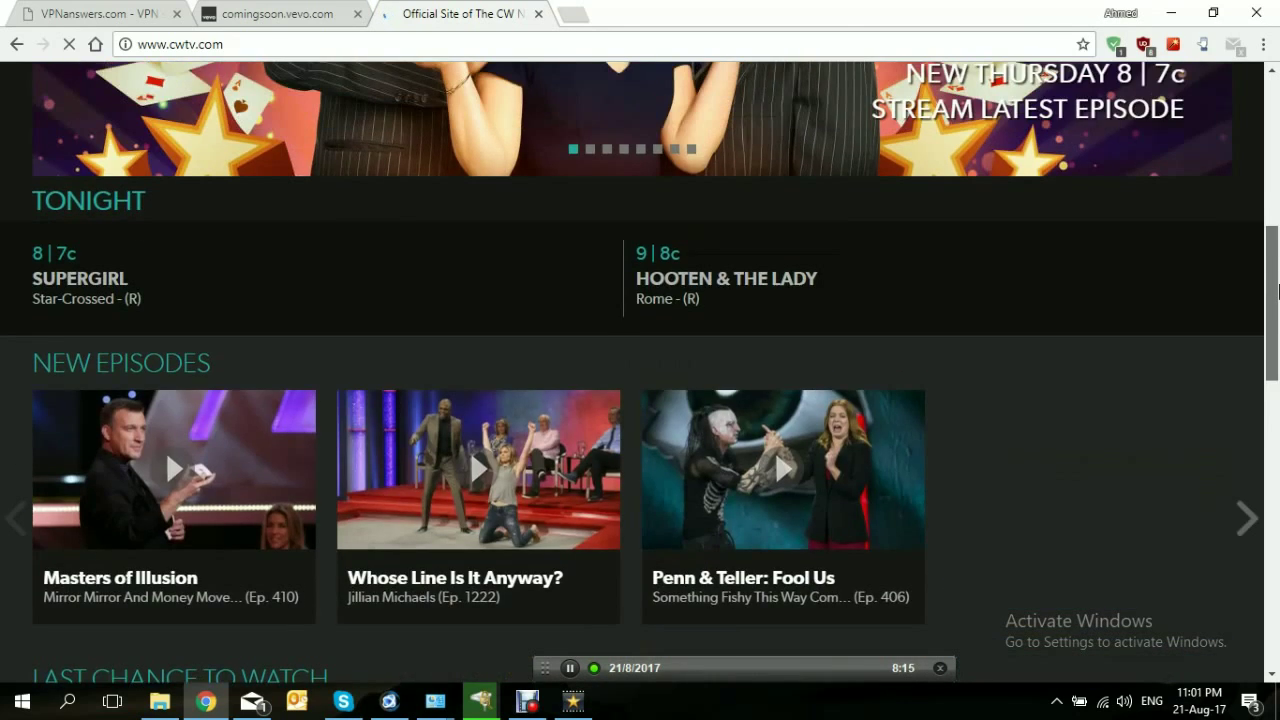